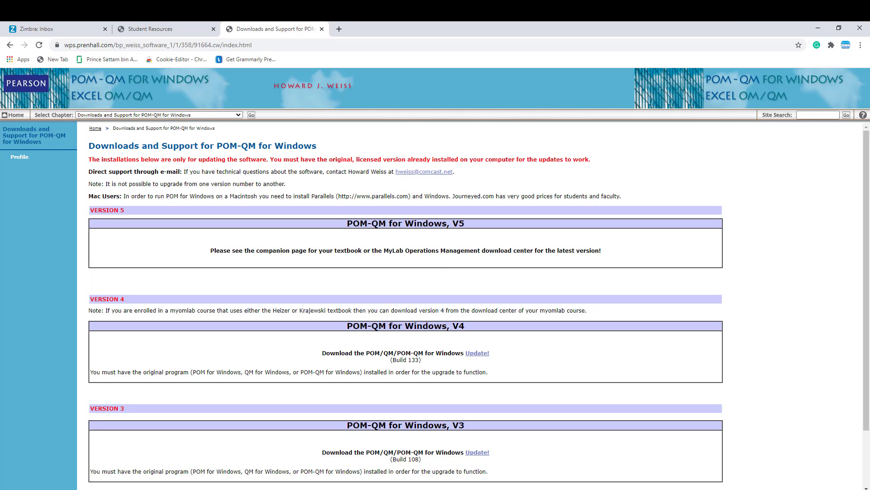
Show the desktop, launch QM for Windows and dismiss the tip of the day.
{"action": "key", "text": "alt+Tab"}
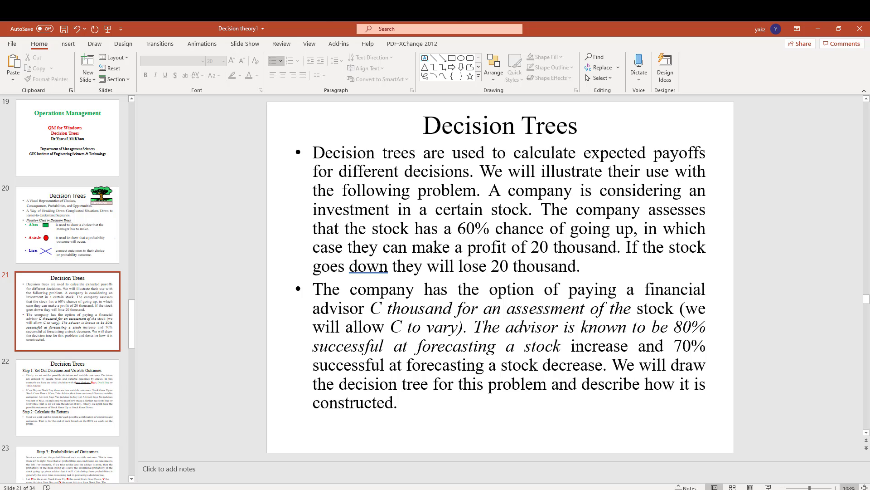
{"action": "key", "text": "super+d"}
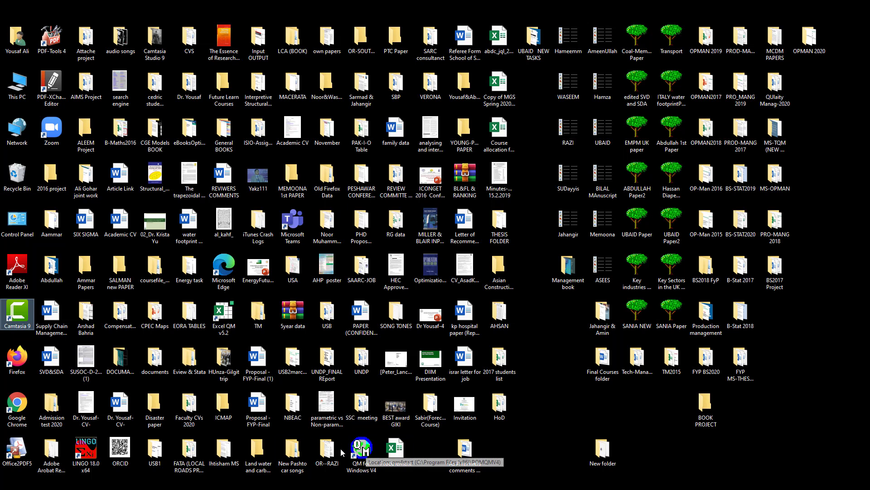
{"action": "left_click", "coordinate": [366, 451]}
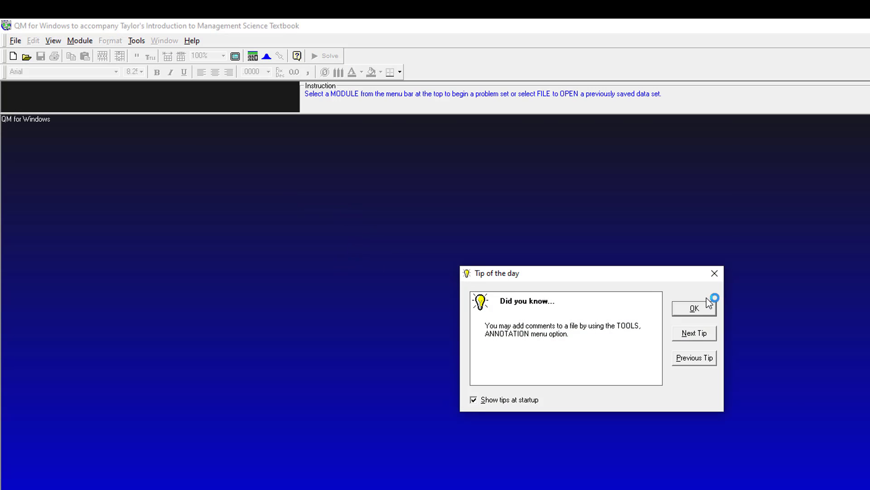
{"action": "left_click", "coordinate": [696, 309]}
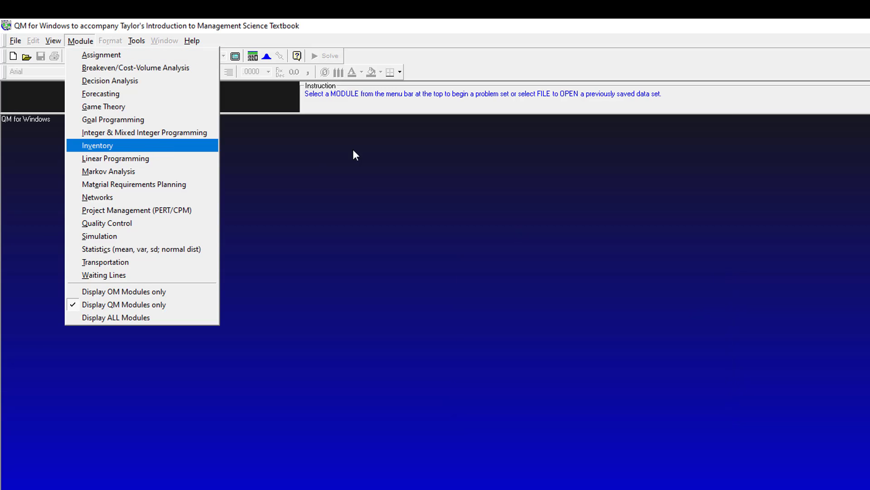
Activate the Decision Analysis module.
{"action": "left_click", "coordinate": [373, 209]}
{"action": "left_click", "coordinate": [80, 41]}
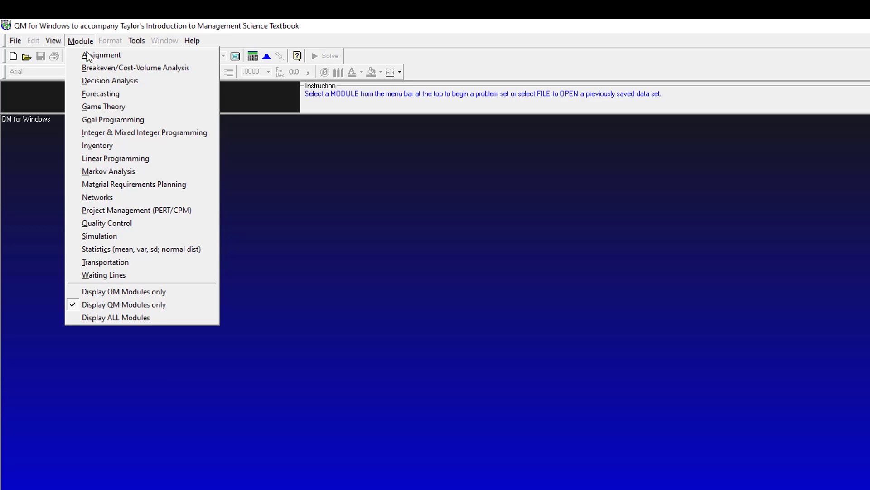
{"action": "left_click", "coordinate": [124, 86]}
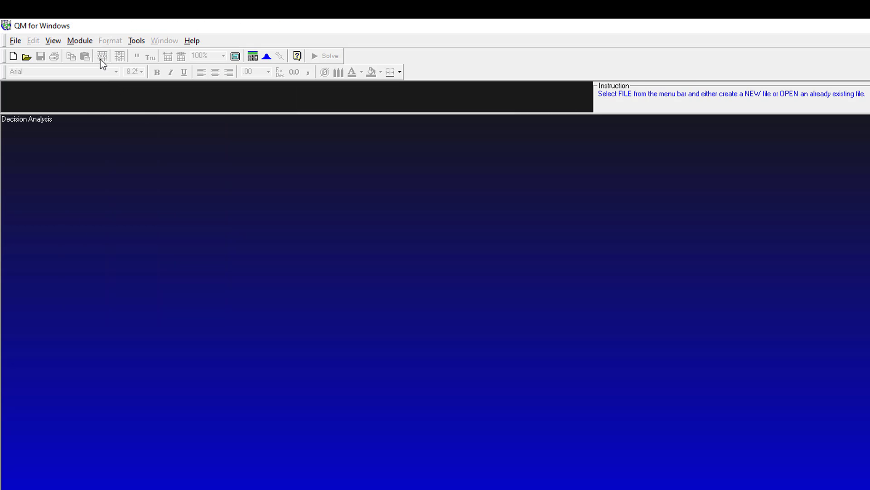
{"action": "left_click", "coordinate": [82, 41]}
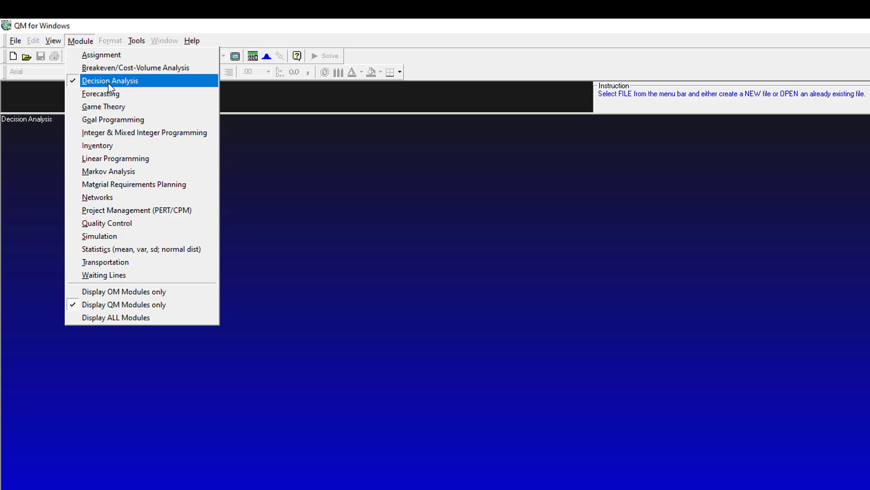
Create a new Decision Trees (Graphical) data set titled "Example".
{"action": "left_click", "coordinate": [15, 40]}
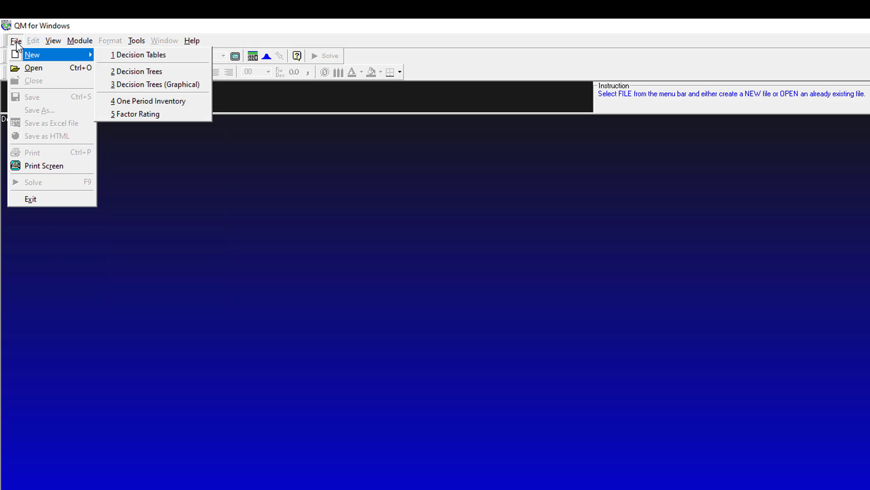
{"action": "left_click", "coordinate": [16, 40]}
{"action": "left_click", "coordinate": [16, 41]}
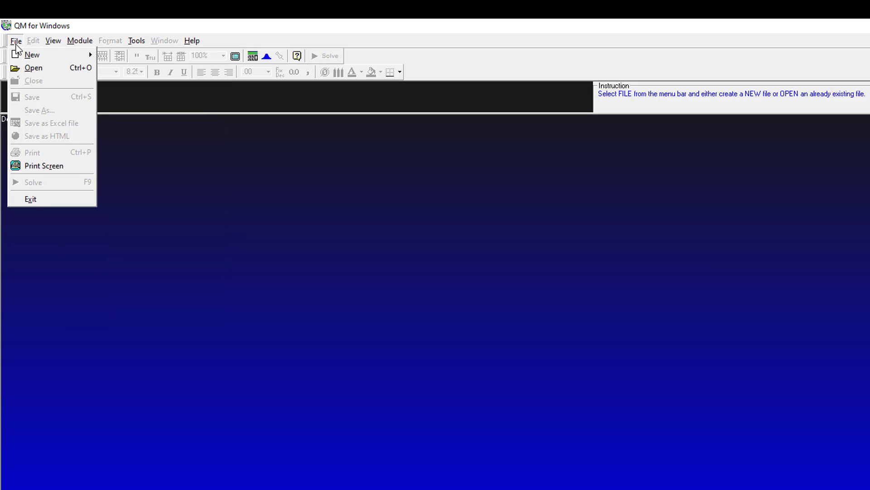
{"action": "mouse_move", "coordinate": [45, 54]}
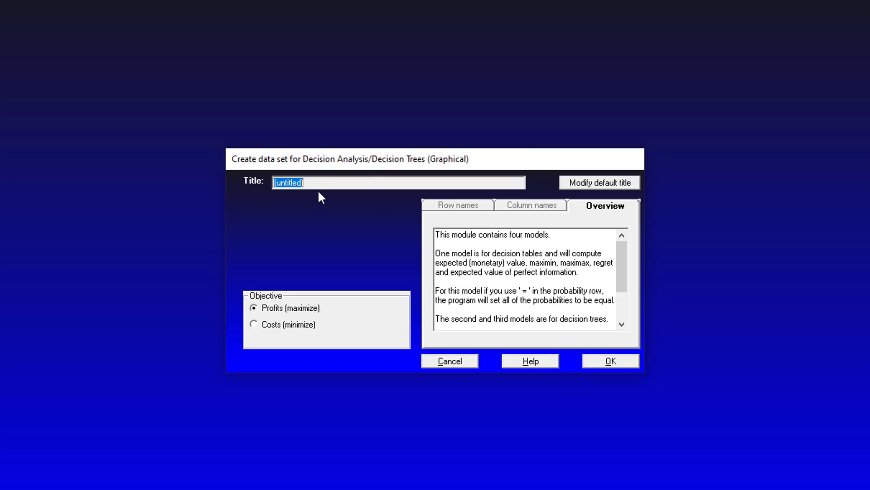
{"action": "type", "text": "Example"}
{"action": "left_click", "coordinate": [612, 361]}
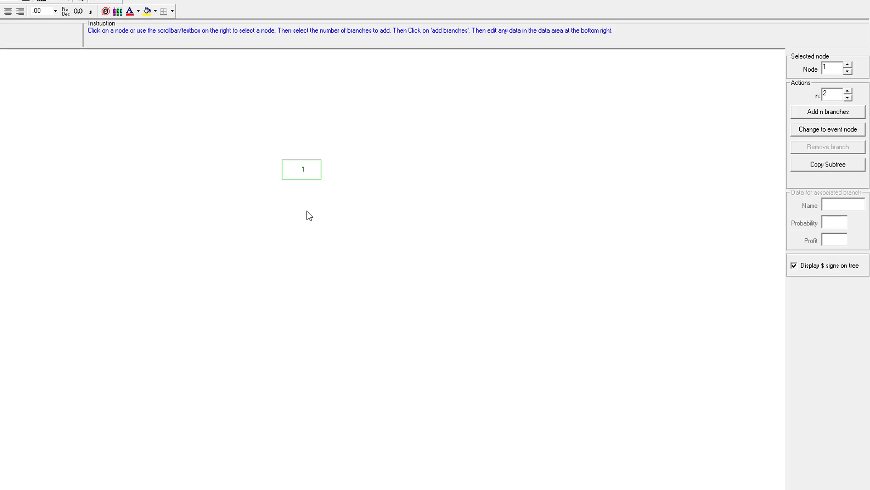
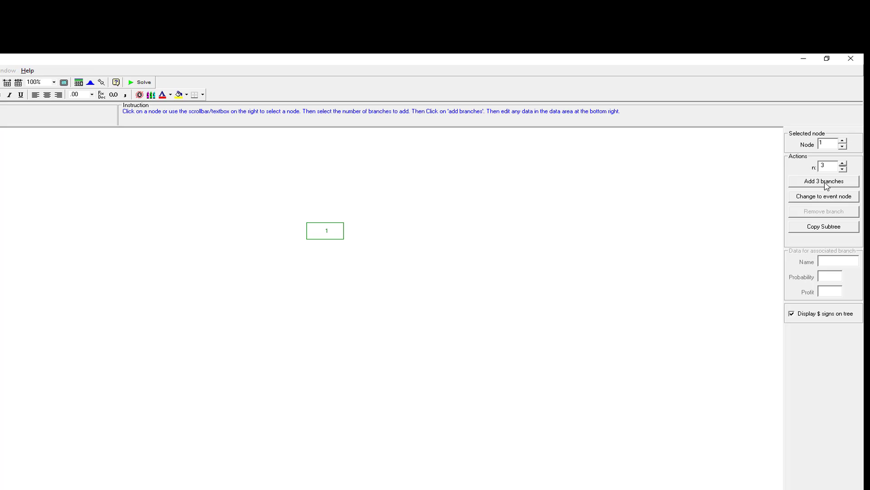
Add three branches to decision node 1 and name the branch to node 2 "Buy".
{"action": "left_click", "coordinate": [825, 182]}
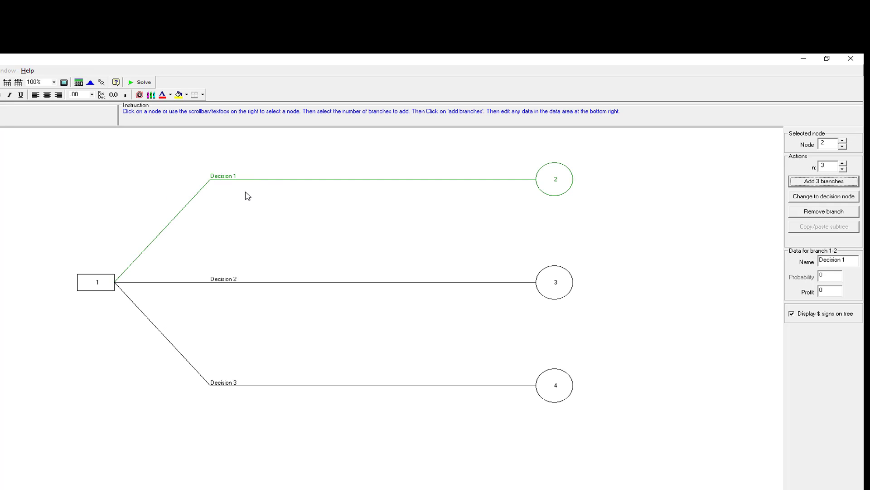
{"action": "left_click", "coordinate": [232, 179]}
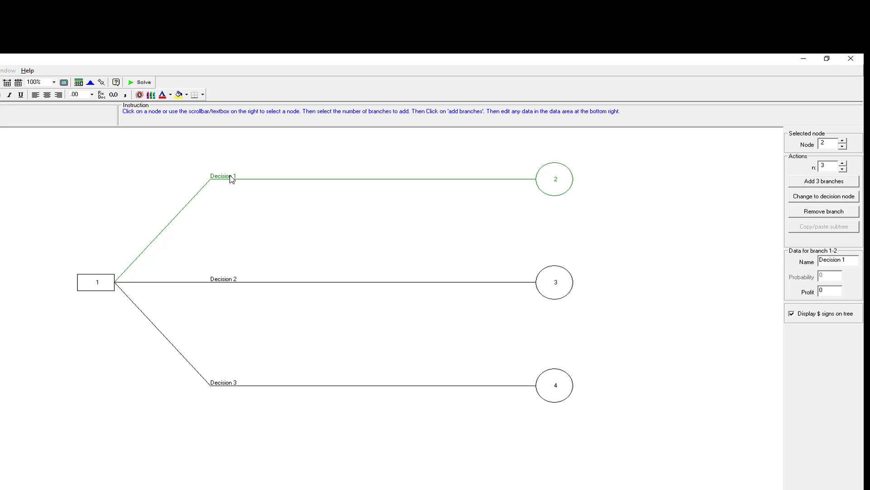
{"action": "left_click", "coordinate": [852, 266]}
{"action": "key", "text": "BackSpace"}
{"action": "key", "text": "BackSpace"}
{"action": "key", "text": "BackSpace"}
Rename the branch from node 1 to node 3 as "Dont Buy".
{"action": "left_click", "coordinate": [557, 286]}
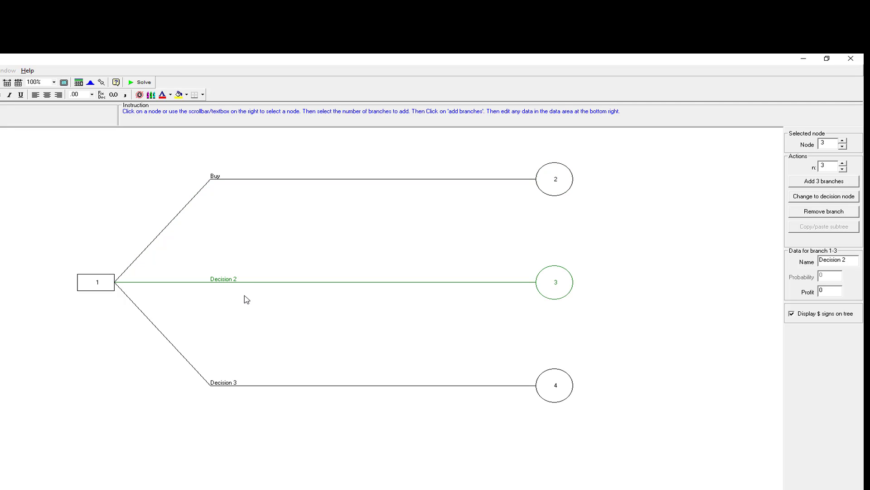
{"action": "left_click", "coordinate": [850, 260]}
{"action": "key", "text": "BackSpace"}
{"action": "key", "text": "BackSpace"}
{"action": "key", "text": "BackSpace"}
{"action": "key", "text": "BackSpace"}
{"action": "key", "text": "BackSpace"}
{"action": "key", "text": "BackSpace"}
{"action": "key", "text": "BackSpace"}
{"action": "key", "text": "BackSpace"}
{"action": "key", "text": "BackSpace"}
Rename the branch from node 1 to node 4 as "Adviser".
{"action": "left_click", "coordinate": [556, 387]}
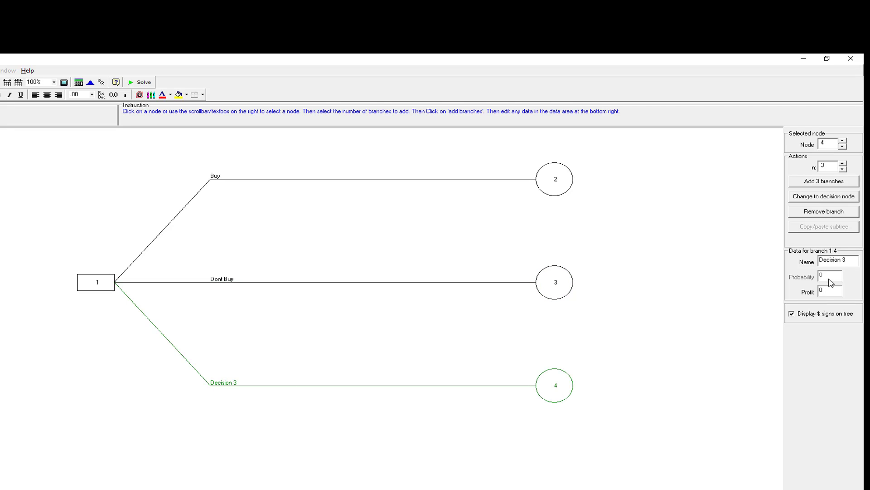
{"action": "left_click", "coordinate": [844, 264]}
{"action": "key", "text": "BackSpace"}
{"action": "key", "text": "BackSpace"}
{"action": "key", "text": "BackSpace"}
{"action": "key", "text": "BackSpace"}
{"action": "type", "text": "Ad"}
Add two event branches to node 2 at the end of the Buy branch.
{"action": "left_click", "coordinate": [558, 182]}
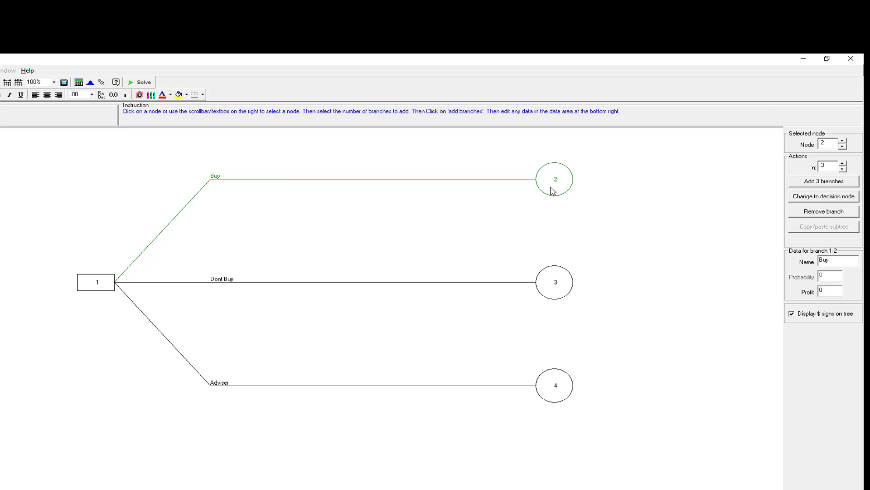
{"action": "left_click", "coordinate": [842, 169]}
{"action": "left_click", "coordinate": [828, 183]}
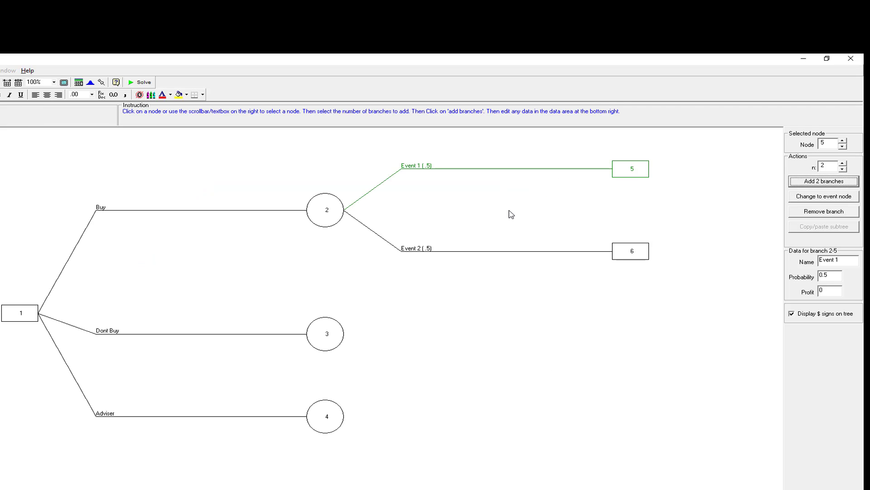
Name the branch from node 2 to node 5 "Up" and give it a probability of 0.6 and a profit of 20.
{"action": "left_click", "coordinate": [430, 170]}
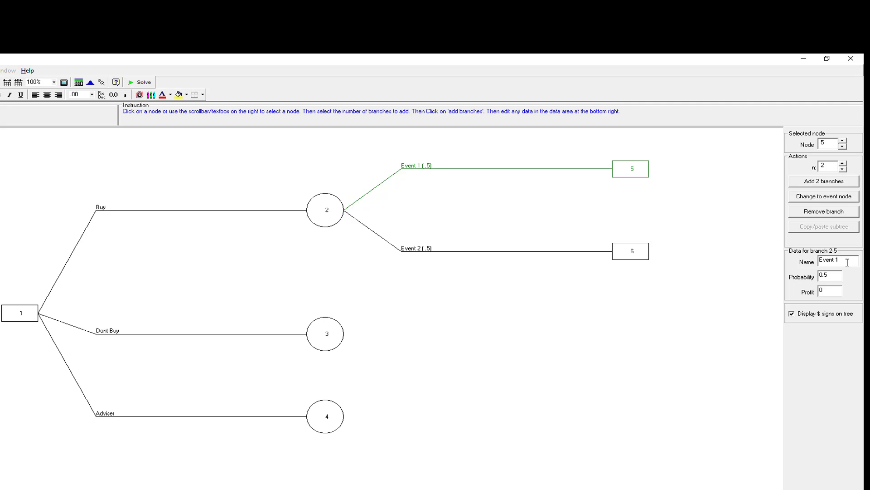
{"action": "key", "text": "BackSpace"}
{"action": "key", "text": "BackSpace"}
{"action": "key", "text": "BackSpace"}
{"action": "key", "text": "BackSpace"}
{"action": "key", "text": "BackSpace"}
{"action": "key", "text": "BackSpace"}
{"action": "key", "text": "BackSpace"}
{"action": "type", "text": "Up"}
{"action": "left_click", "coordinate": [831, 274]}
{"action": "key", "text": "BackSpace"}
{"action": "type", "text": "6"}
{"action": "key", "text": "BackSpace"}
Name the branch from node 2 to node 6 "Down" and give it a probability of 0.4 and a profit of -20.
{"action": "left_click", "coordinate": [633, 255]}
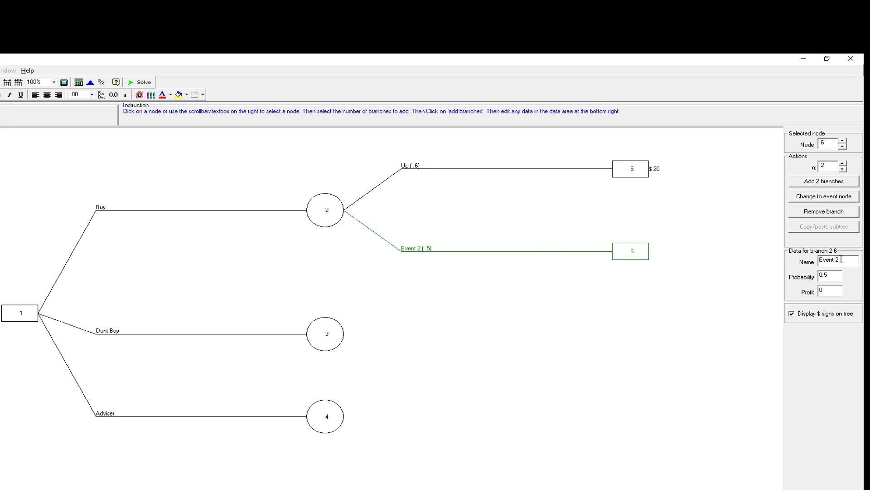
{"action": "left_click", "coordinate": [844, 260]}
{"action": "key", "text": "BackSpace"}
{"action": "key", "text": "BackSpace"}
{"action": "key", "text": "BackSpace"}
{"action": "key", "text": "BackSpace"}
{"action": "key", "text": "BackSpace"}
{"action": "key", "text": "BackSpace"}
{"action": "key", "text": "BackSpace"}
{"action": "type", "text": "Down"}
{"action": "key", "text": "BackSpace"}
{"action": "type", "text": "4"}
{"action": "left_click", "coordinate": [830, 292]}
{"action": "key", "text": "BackSpace"}
{"action": "type", "text": "-20"}
Add two event branches to node 3 and set the one to node 7 to "Up" with probability 0.6.
{"action": "left_click", "coordinate": [331, 336]}
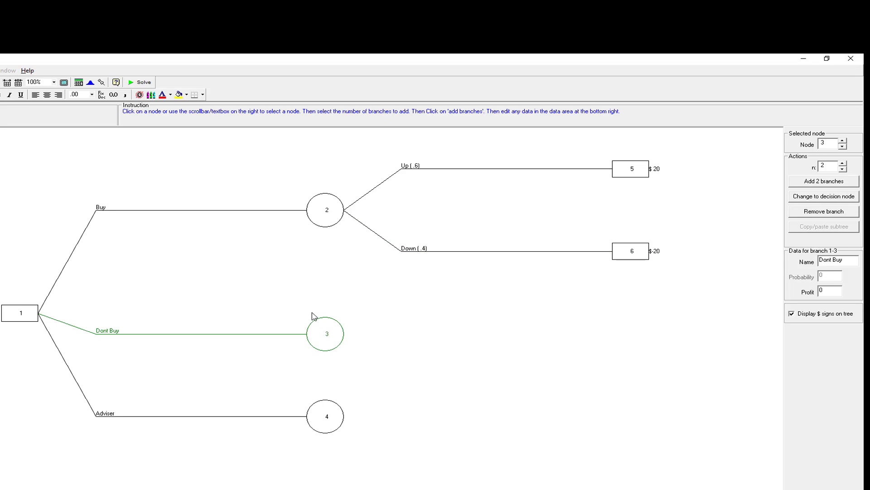
{"action": "left_click", "coordinate": [824, 181]}
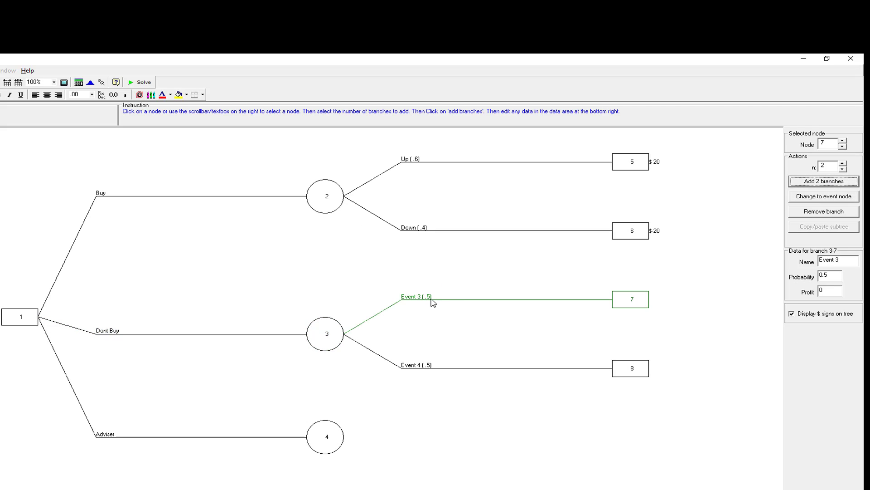
{"action": "left_click", "coordinate": [430, 300]}
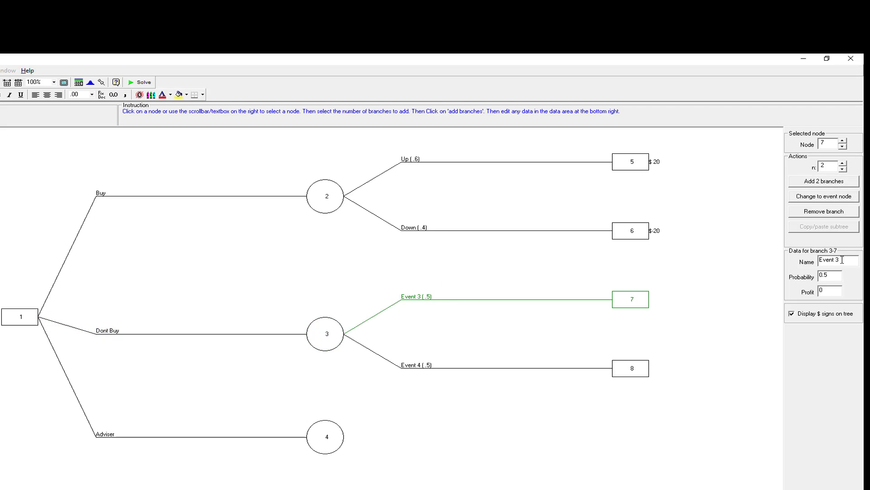
{"action": "left_click_drag", "start_coordinate": [843, 259], "coordinate": [817, 261]}
{"action": "type", "text": "Up"}
{"action": "left_click", "coordinate": [832, 276]}
{"action": "key", "text": "BackSpace"}
Name the branch from node 3 to node 8 "Down" and set its probability to 0.4.
{"action": "left_click", "coordinate": [632, 368]}
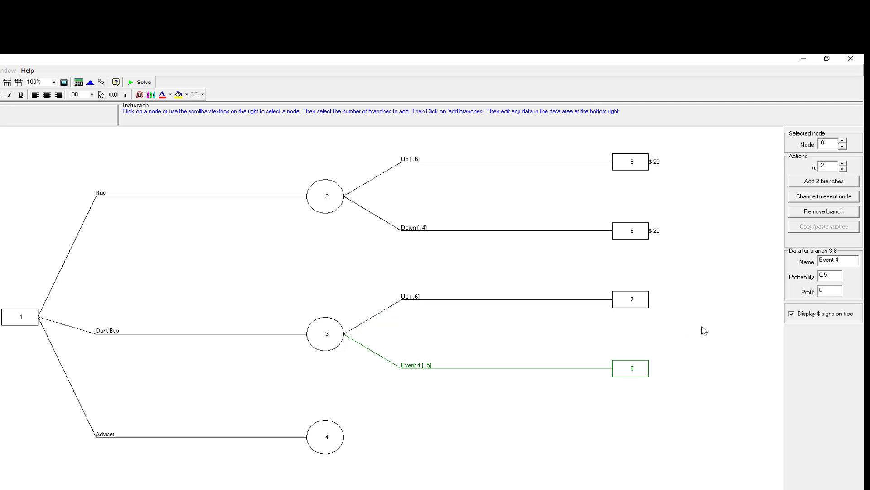
{"action": "left_click_drag", "start_coordinate": [842, 259], "coordinate": [811, 260]}
{"action": "type", "text": "Down"}
{"action": "key", "text": "BackSpace"}
{"action": "type", "text": "4"}
Add two event branches to node 4 on the Adviser path and name the one to node 9 "Yes".
{"action": "left_click", "coordinate": [326, 436]}
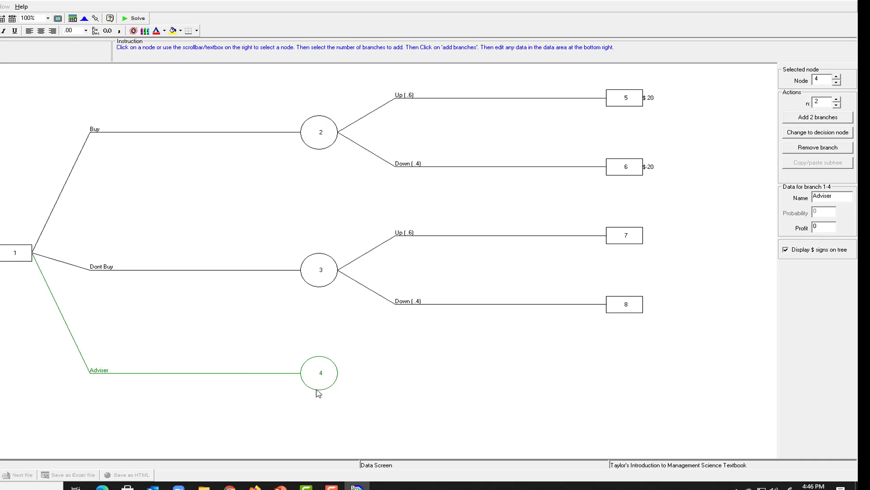
{"action": "left_click", "coordinate": [824, 119]}
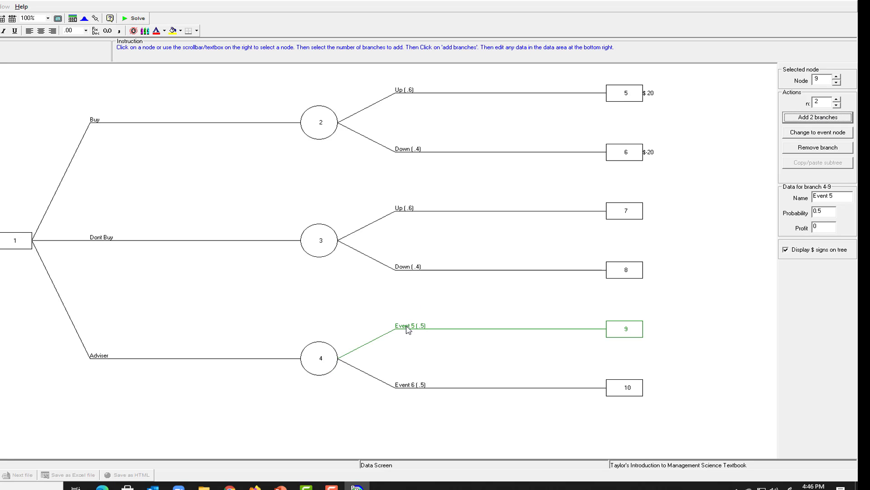
{"action": "left_click", "coordinate": [408, 328]}
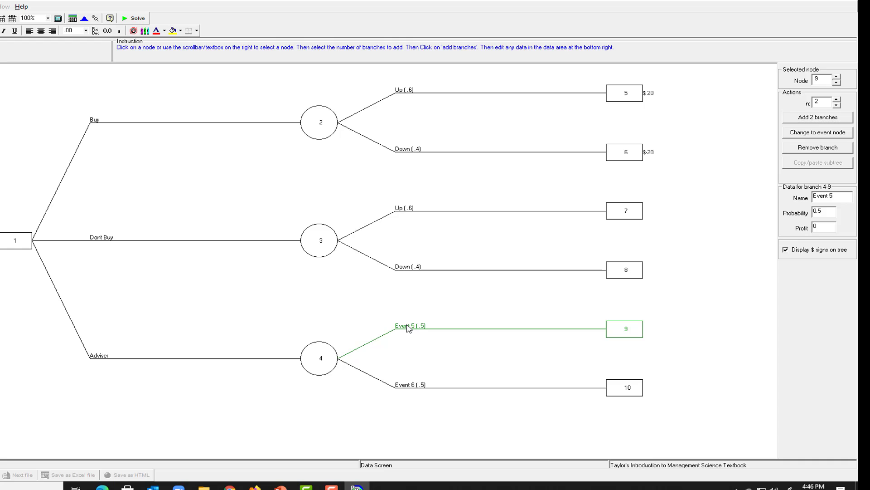
{"action": "left_click_drag", "start_coordinate": [840, 194], "coordinate": [802, 194]}
{"action": "type", "text": "Yes"}
Name the branch from node 4 to node 10 "No" and set its probability to 0.4.
{"action": "left_click", "coordinate": [630, 388]}
{"action": "left_click_drag", "start_coordinate": [832, 195], "coordinate": [780, 195]}
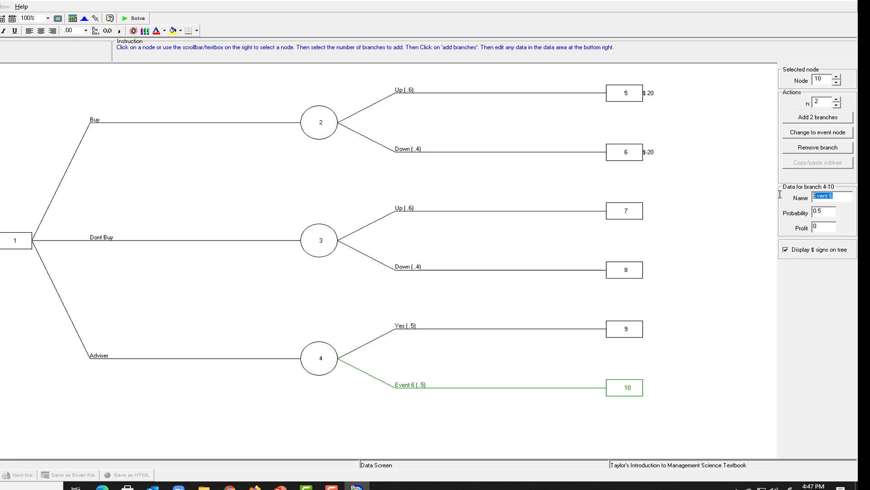
{"action": "type", "text": "No"}
{"action": "left_click", "coordinate": [824, 211]}
{"action": "type", "text": "0.4"}
Set the probability of the Yes branch leading to node 9 to 0.6.
{"action": "left_click", "coordinate": [634, 329]}
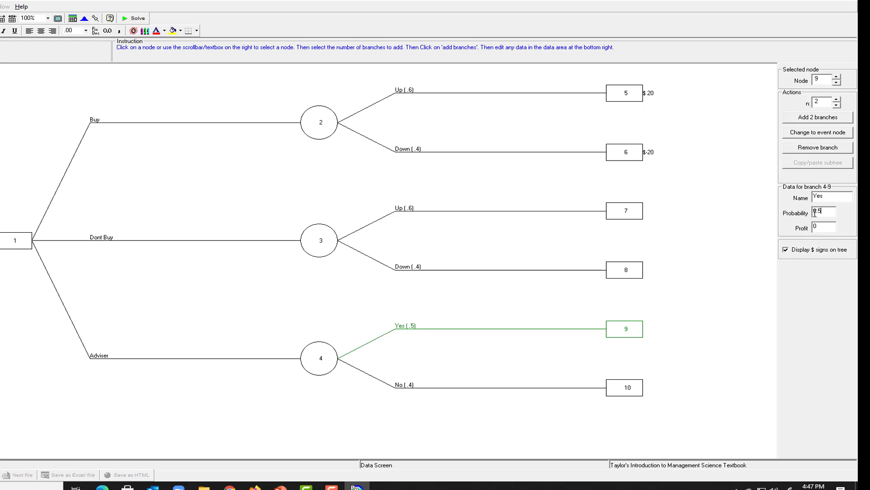
{"action": "key", "text": "BackSpace"}
{"action": "type", "text": "6"}
Add two decision branches to node 9, naming the one to node 11 "Buy" and the one to node 12 "Dont Buy".
{"action": "left_click", "coordinate": [813, 119]}
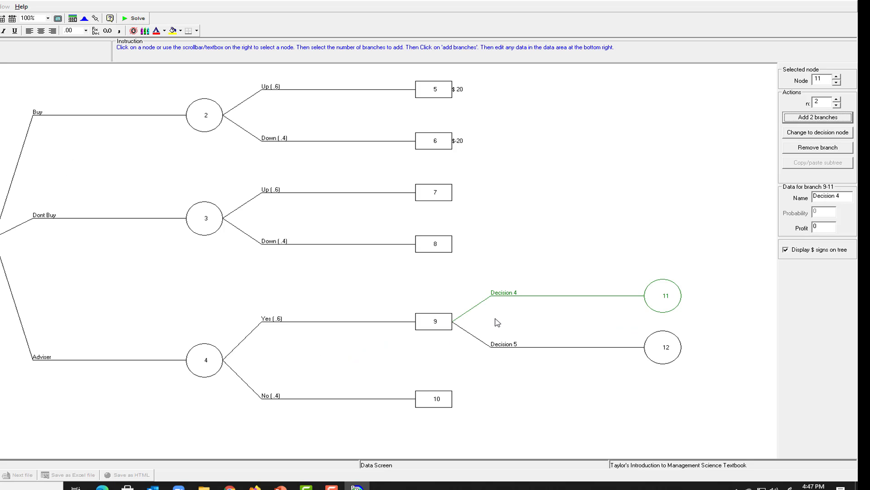
{"action": "left_click", "coordinate": [509, 296]}
{"action": "left_click_drag", "start_coordinate": [843, 196], "coordinate": [780, 196]}
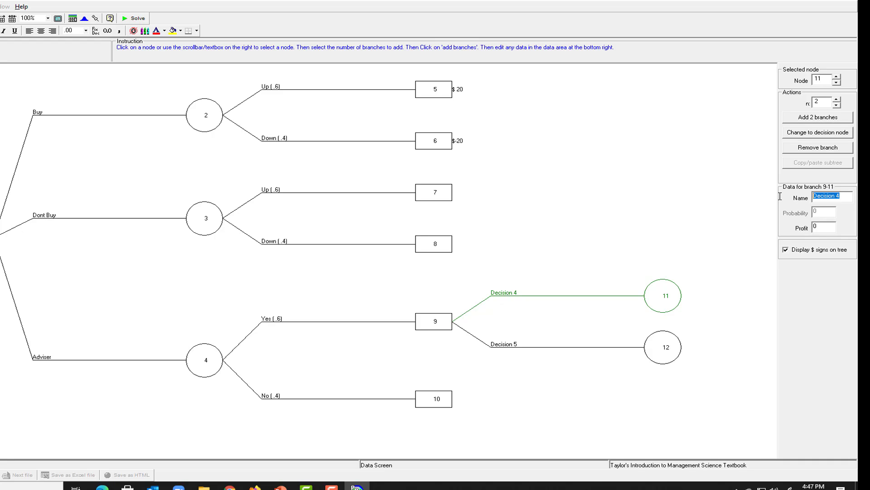
{"action": "type", "text": "Buy"}
{"action": "left_click", "coordinate": [670, 347]}
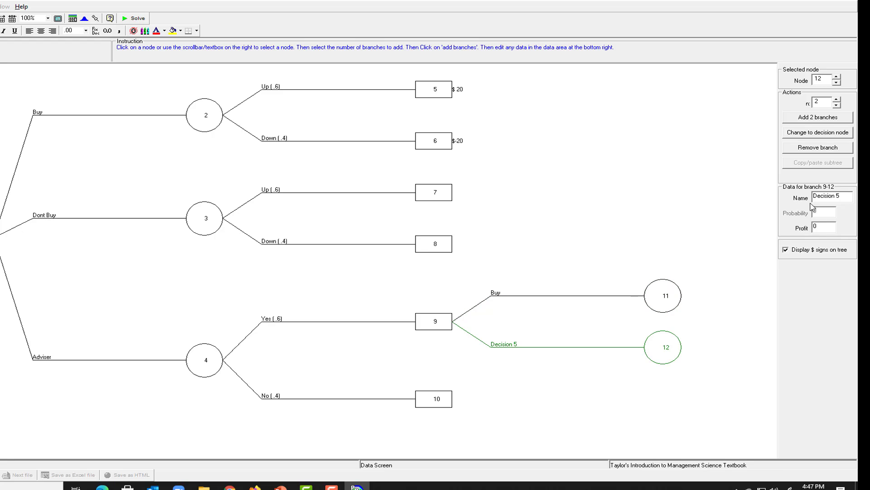
{"action": "left_click_drag", "start_coordinate": [842, 196], "coordinate": [776, 202]}
{"action": "type", "text": "Dont Buy"}
Add two event branches to node 11, naming the one to node 13 "up" and the one to node 14 "Down".
{"action": "left_click", "coordinate": [665, 297]}
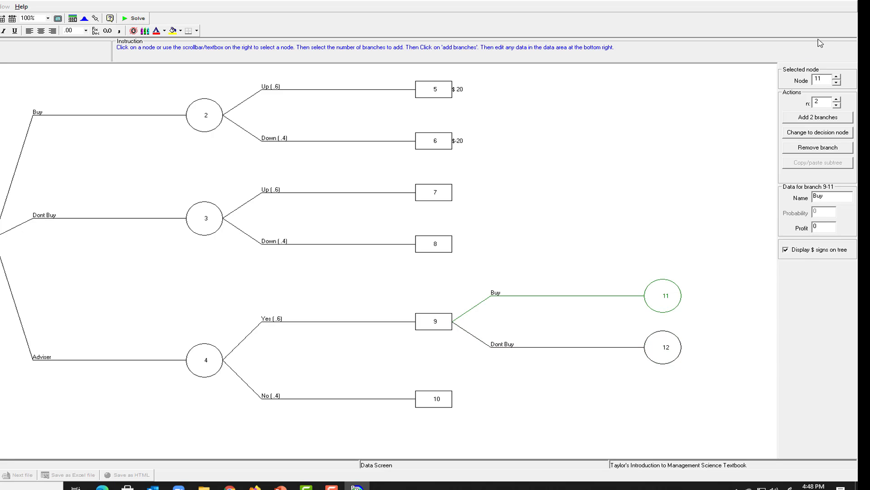
{"action": "left_click", "coordinate": [824, 119]}
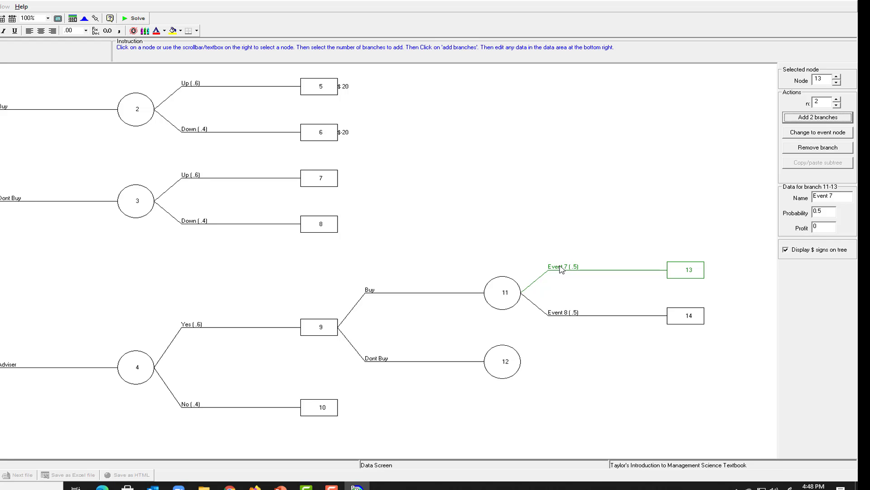
{"action": "left_click", "coordinate": [555, 265]}
{"action": "left_click", "coordinate": [835, 197]}
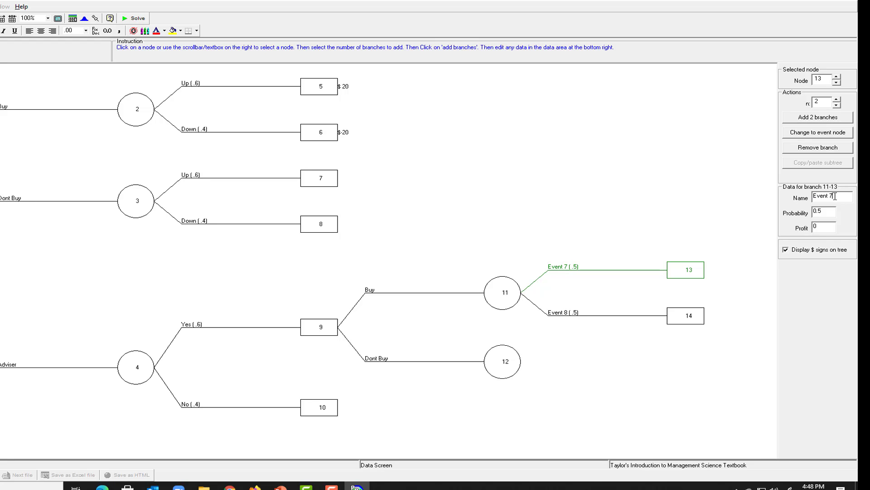
{"action": "left_click_drag", "start_coordinate": [835, 197], "coordinate": [794, 199]}
{"action": "type", "text": "up"}
{"action": "left_click", "coordinate": [698, 317]}
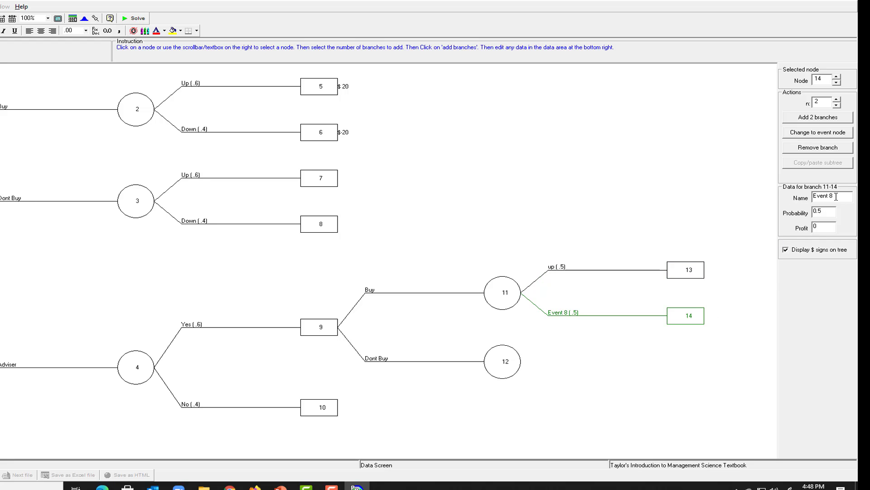
{"action": "left_click_drag", "start_coordinate": [835, 197], "coordinate": [796, 198]}
{"action": "type", "text": "Down"}
Add two event branches to node 12, naming the one to node 15 "Up" and the one to node 16 "Down".
{"action": "left_click", "coordinate": [507, 361]}
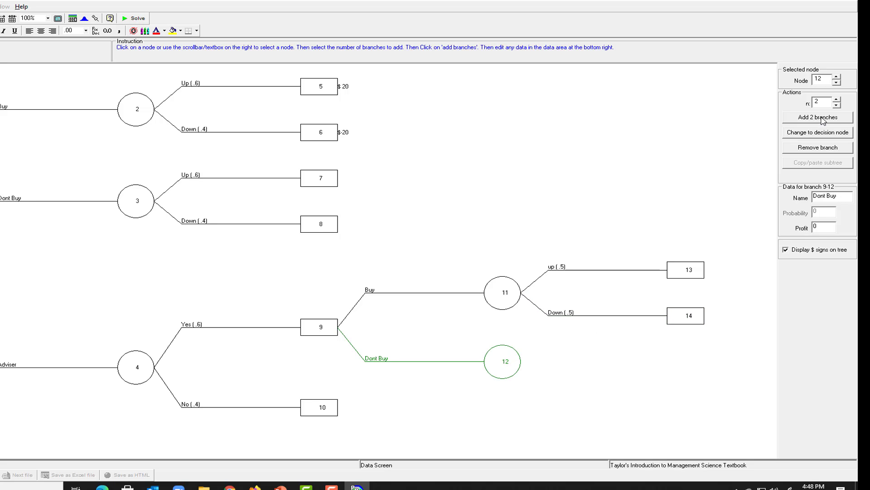
{"action": "left_click", "coordinate": [821, 118]}
{"action": "left_click", "coordinate": [690, 332]}
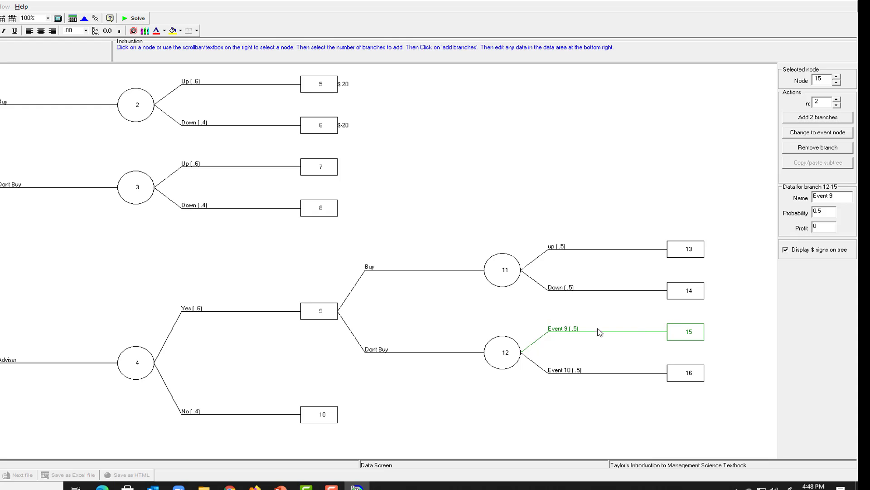
{"action": "left_click_drag", "start_coordinate": [834, 196], "coordinate": [778, 201]}
{"action": "type", "text": "Up"}
{"action": "left_click", "coordinate": [688, 373]}
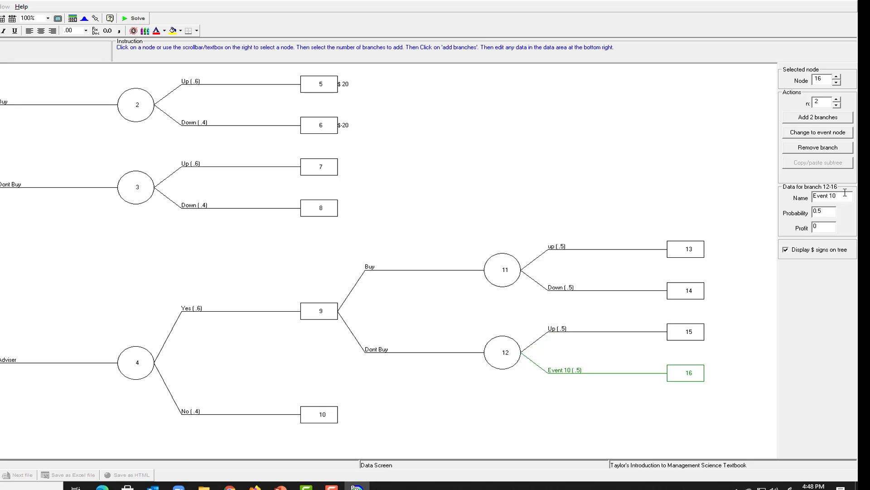
{"action": "left_click_drag", "start_coordinate": [844, 194], "coordinate": [778, 195]}
{"action": "type", "text": "Down"}
Add two decision branches to node 10, naming the one to node 17 "Buy" and the one to node 18 "Dont Buy".
{"action": "left_click", "coordinate": [323, 414]}
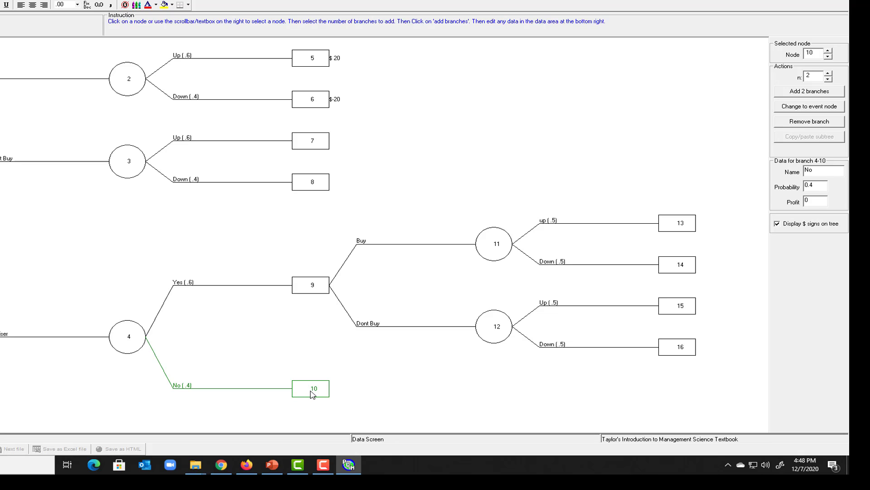
{"action": "left_click", "coordinate": [814, 92]}
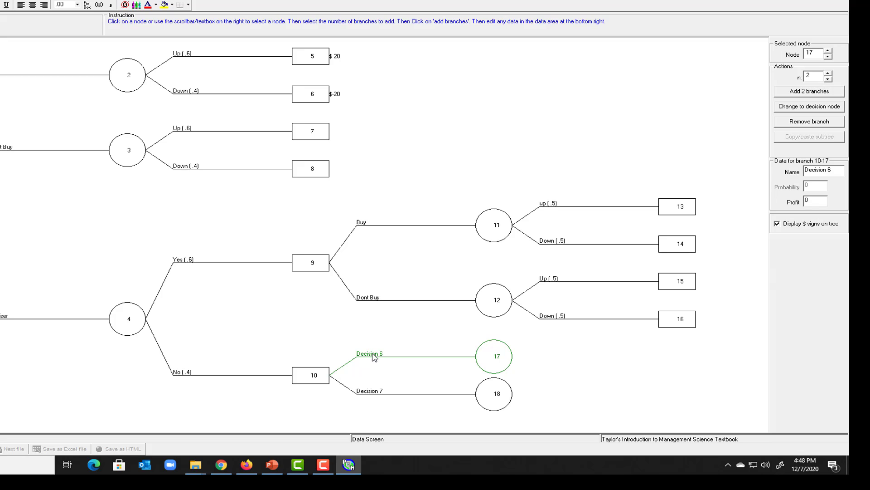
{"action": "left_click_drag", "start_coordinate": [836, 170], "coordinate": [790, 171]}
{"action": "type", "text": "Buy"}
{"action": "left_click", "coordinate": [508, 396]}
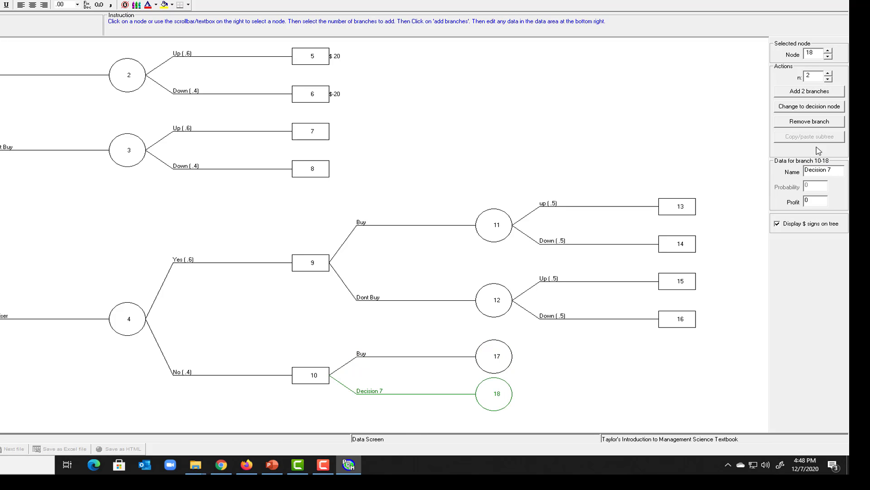
{"action": "left_click_drag", "start_coordinate": [834, 170], "coordinate": [744, 174]}
{"action": "type", "text": "Dont Buy"}
Add two event branches to node 17, naming the one to node 19 "Up" and the one to node 20 "Down".
{"action": "left_click", "coordinate": [502, 356]}
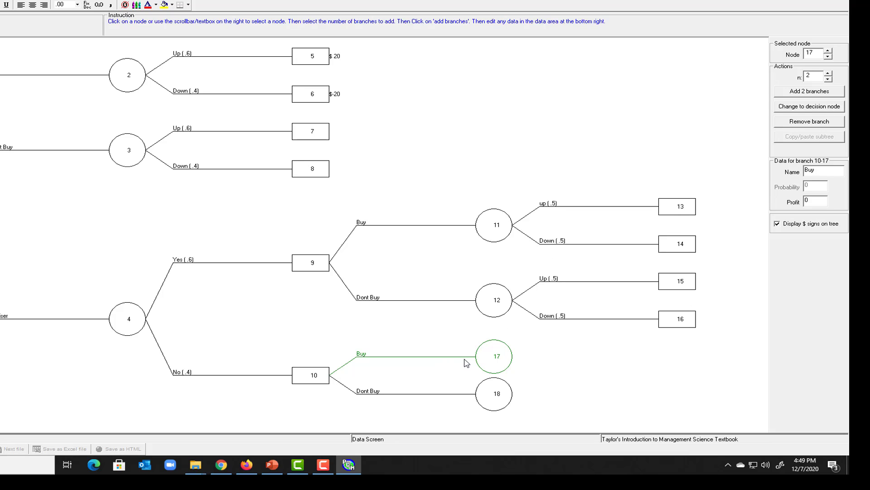
{"action": "left_click", "coordinate": [811, 92]}
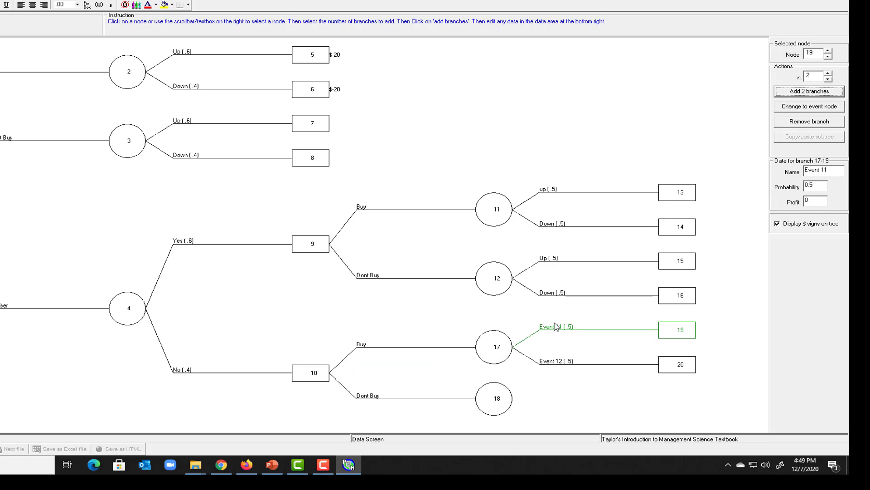
{"action": "left_click", "coordinate": [833, 166]}
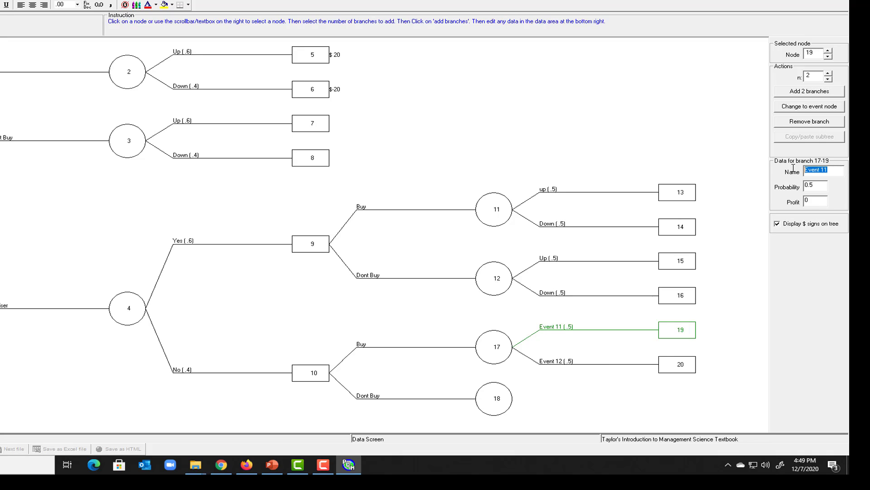
{"action": "type", "text": "Up"}
{"action": "left_click", "coordinate": [686, 365]}
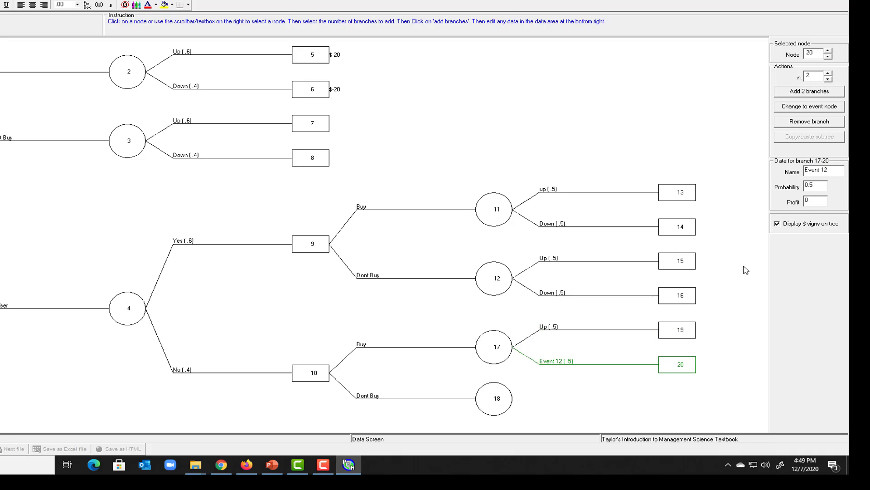
{"action": "left_click", "coordinate": [827, 170]}
{"action": "type", "text": "Down"}
Add two event branches to node 18, naming the one to node 21 "Up" and the one to node 22 "Down".
{"action": "left_click", "coordinate": [501, 398]}
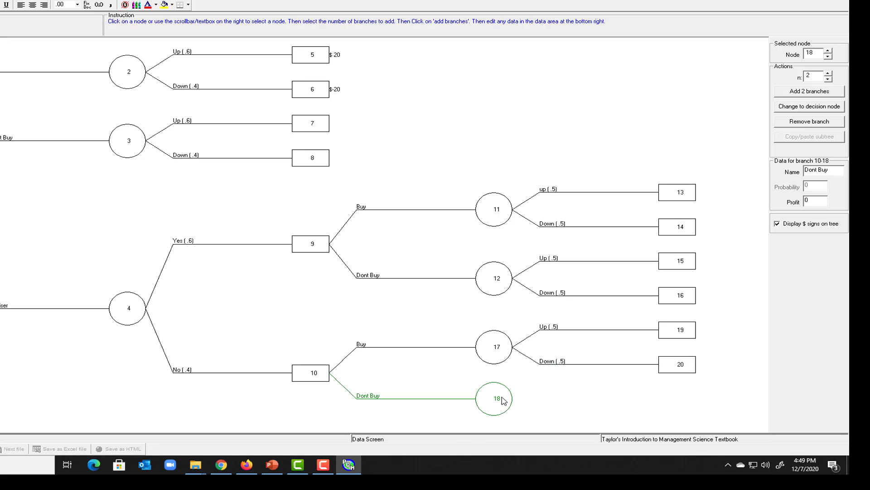
{"action": "left_click", "coordinate": [819, 92]}
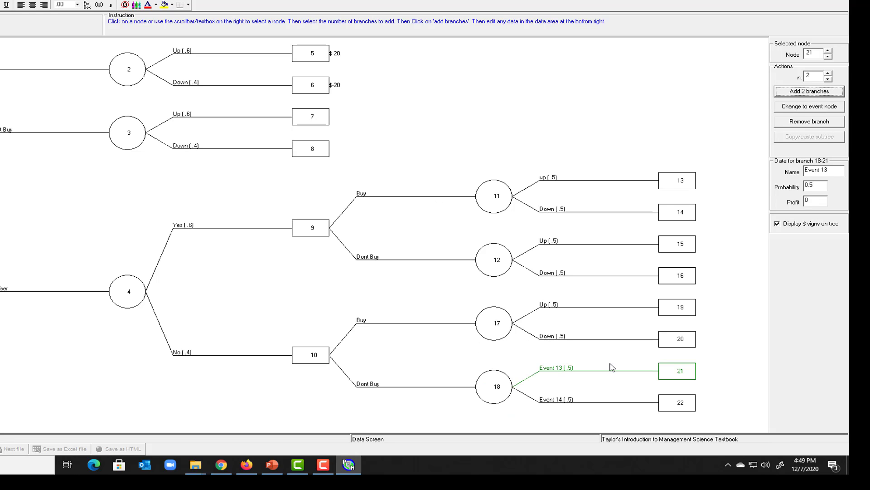
{"action": "left_click", "coordinate": [833, 171]}
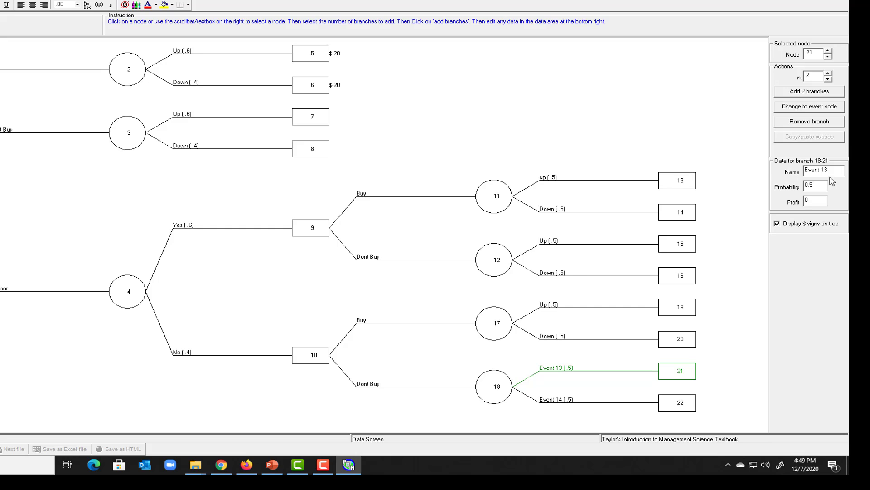
{"action": "left_click", "coordinate": [802, 172]}
{"action": "type", "text": "Up"}
{"action": "left_click", "coordinate": [679, 404]}
{"action": "left_click_drag", "start_coordinate": [830, 172], "coordinate": [778, 172]}
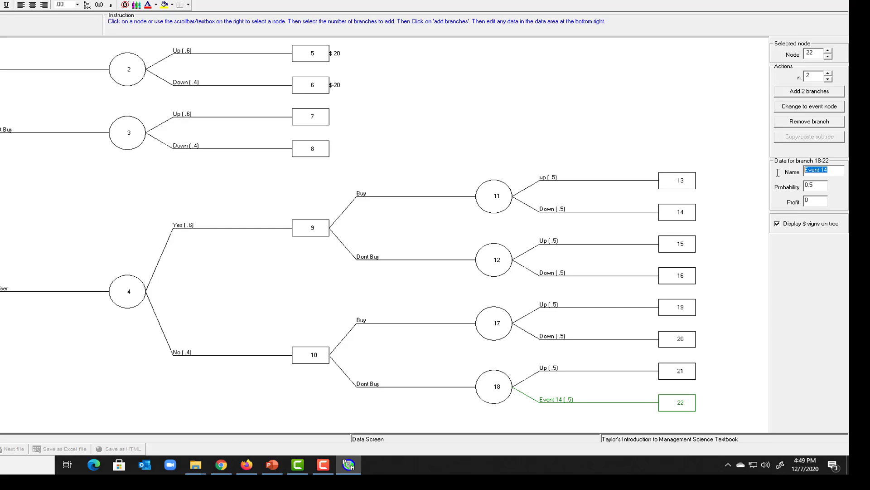
{"action": "type", "text": "Down"}
Set the branch to node 13 to probability 0.8 and profit 17, and the branch to node 14 to probability 0.2 and profit -23.
{"action": "left_click", "coordinate": [674, 183]}
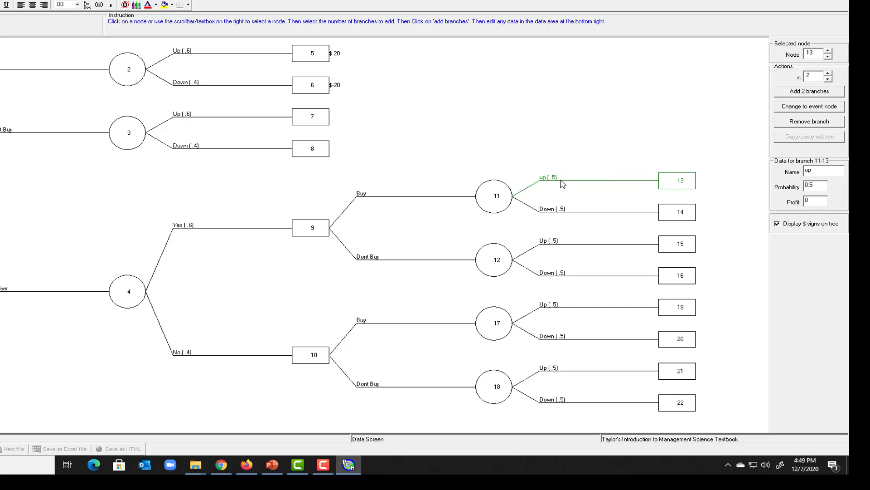
{"action": "key", "text": "BackSpace"}
{"action": "type", "text": "8"}
{"action": "left_click", "coordinate": [678, 214]}
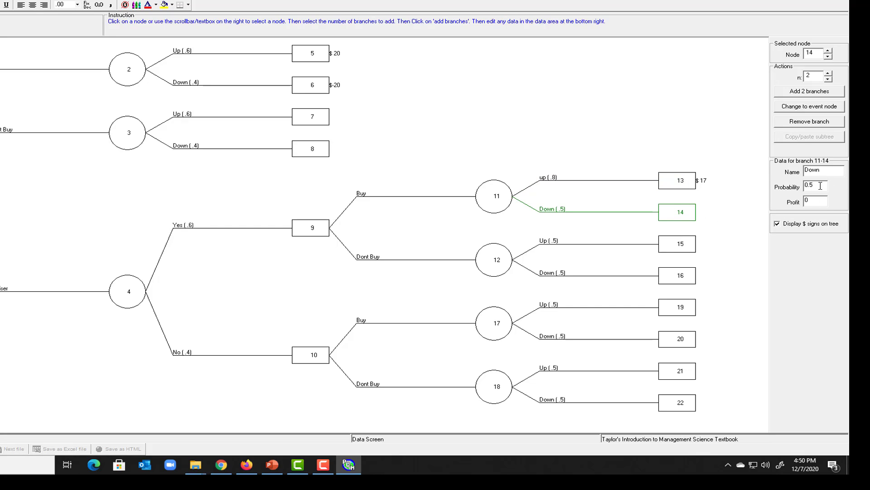
{"action": "key", "text": "BackSpace"}
{"action": "key", "text": "BackSpace"}
{"action": "type", "text": ".2"}
{"action": "left_click", "coordinate": [818, 201]}
{"action": "type", "text": "-23"}
Set the branches from node 12 to probability 0.8 for Up and 0.2 for Down, each with a profit of -3.
{"action": "left_click", "coordinate": [678, 248]}
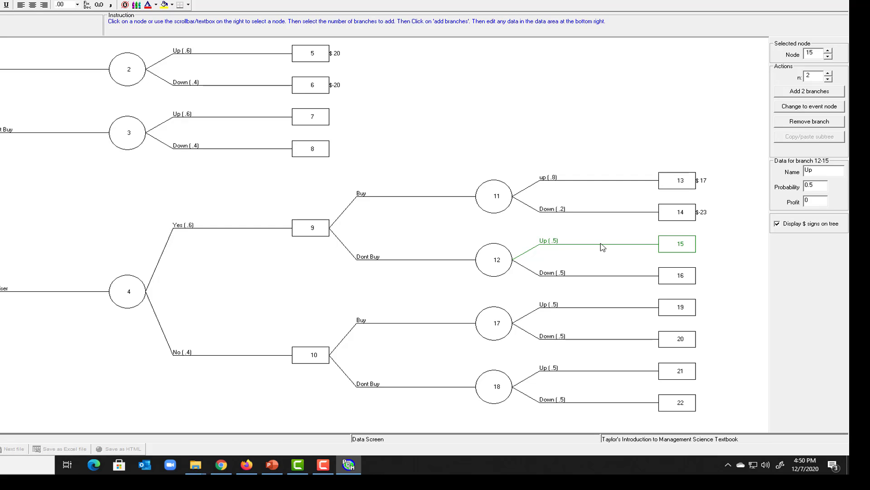
{"action": "key", "text": "BackSpace"}
{"action": "type", "text": "8"}
{"action": "type", "text": "-3"}
{"action": "left_click", "coordinate": [682, 278]}
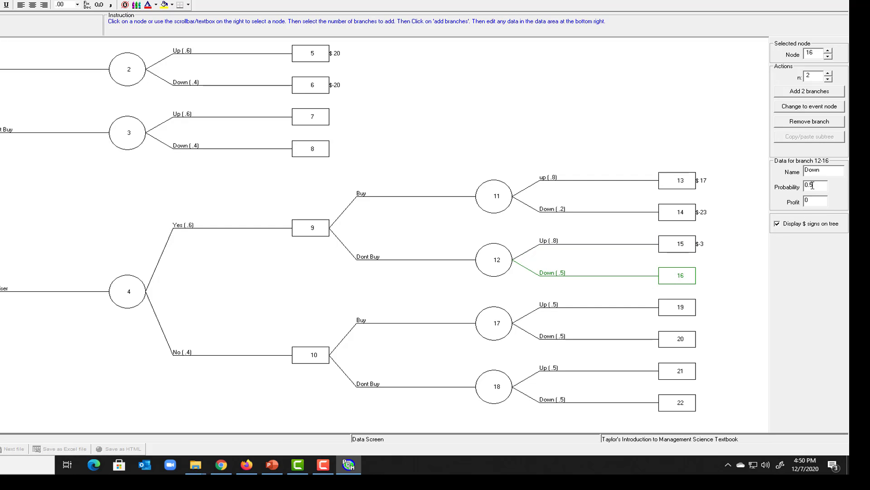
{"action": "key", "text": "BackSpace"}
{"action": "type", "text": "2"}
{"action": "type", "text": "-3"}
Set the branch to node 19 to probability 0.3 and profit 17, and the branch to node 20 to probability 0.7 and profit -23.
{"action": "left_click", "coordinate": [685, 311]}
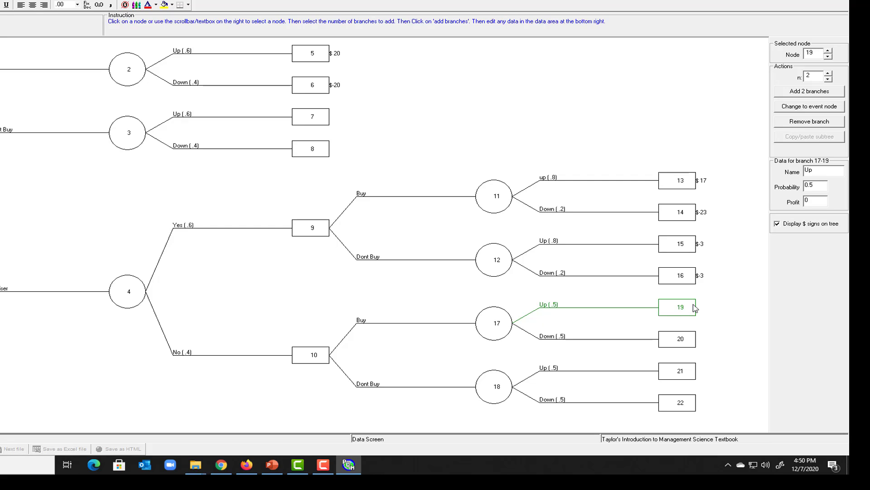
{"action": "left_click", "coordinate": [820, 186]}
{"action": "key", "text": "BackSpace"}
{"action": "key", "text": "BackSpace"}
{"action": "left_click", "coordinate": [682, 340]}
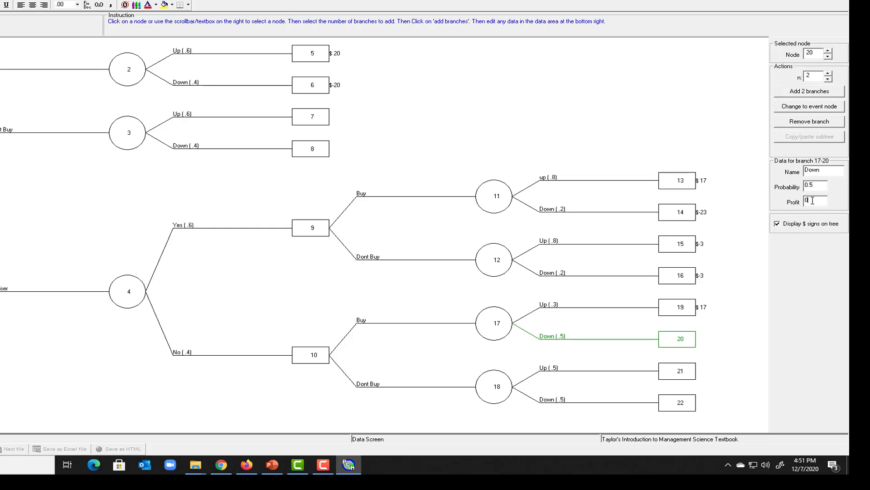
{"action": "type", "text": "-23"}
{"action": "left_click", "coordinate": [813, 187]}
{"action": "type", "text": ".7"}
Set the branches from node 18 to probability 0.3 for Up and 0.7 for Down, each with a profit of -3.
{"action": "left_click", "coordinate": [682, 371]}
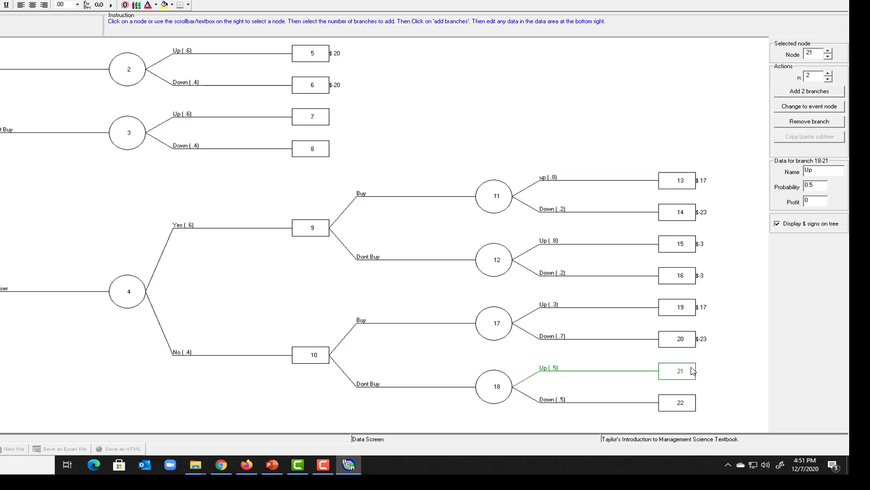
{"action": "left_click", "coordinate": [819, 186]}
{"action": "key", "text": "BackSpace"}
{"action": "key", "text": "BackSpace"}
{"action": "left_click", "coordinate": [814, 203]}
{"action": "left_click", "coordinate": [691, 405]}
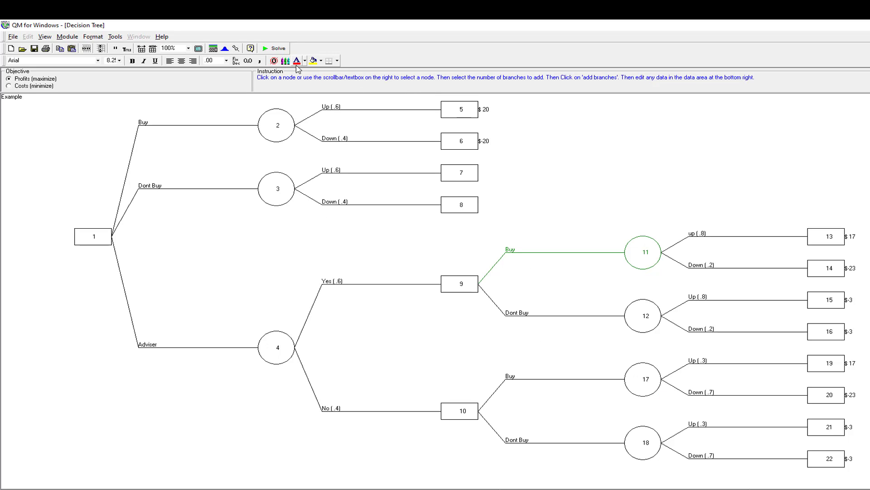
Solve the decision tree for its expected monetary values, return to the data once, and solve it again.
{"action": "left_click", "coordinate": [278, 50]}
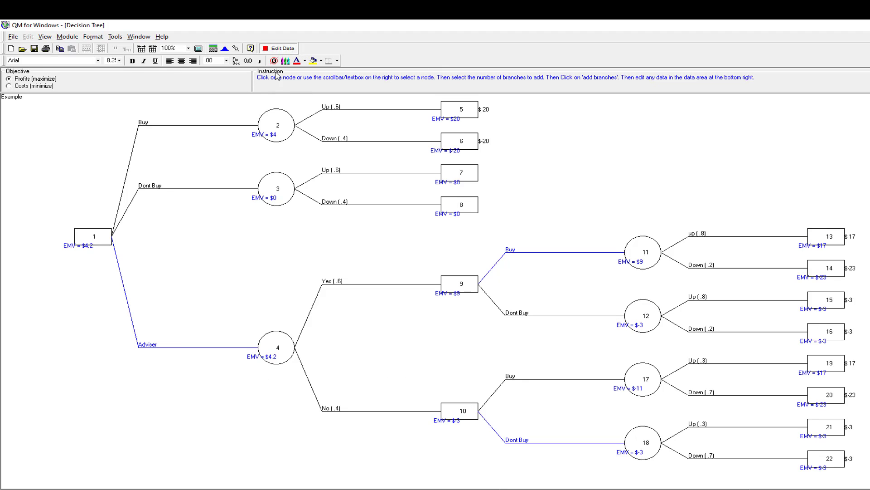
{"action": "left_click", "coordinate": [279, 49]}
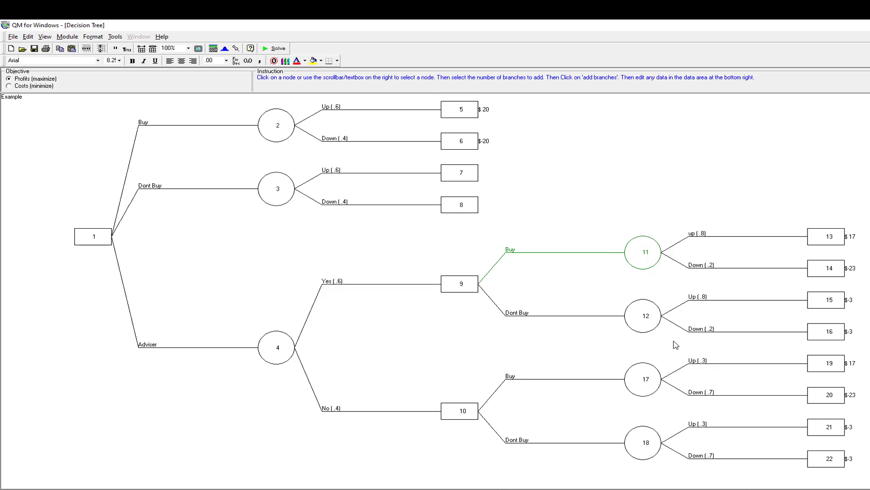
{"action": "left_click", "coordinate": [278, 49]}
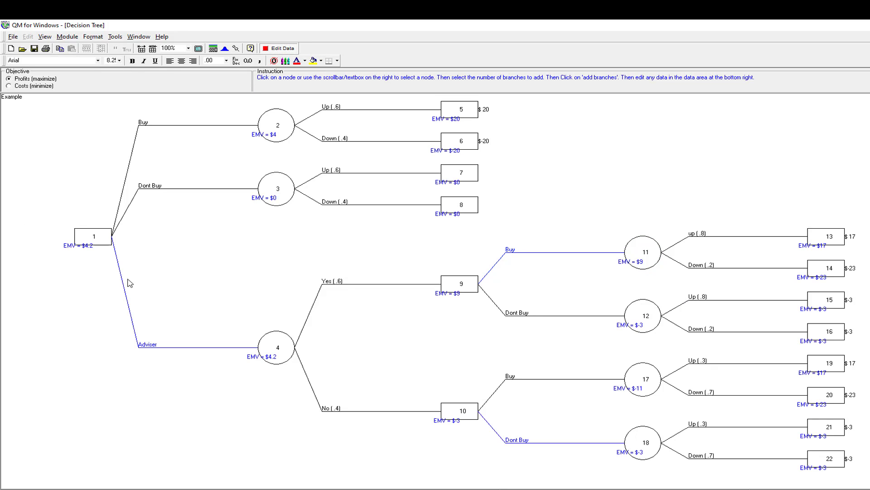